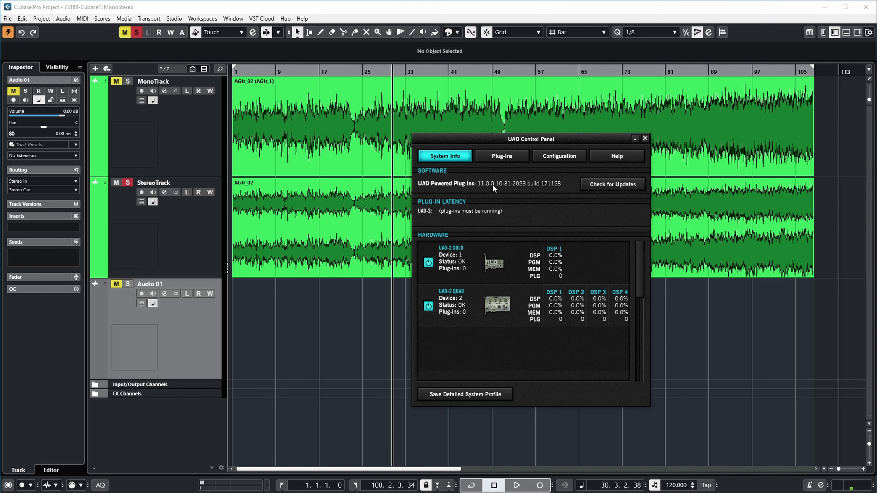
Step: Minimize the UAD Control Panel and bring up the MixConsole with F3
{"action": "left_click", "coordinate": [635, 139]}
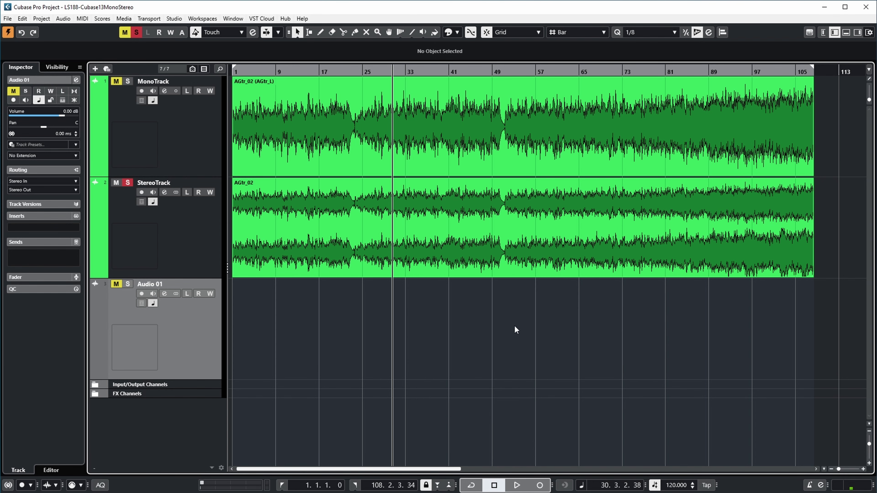
{"action": "key", "text": "F3"}
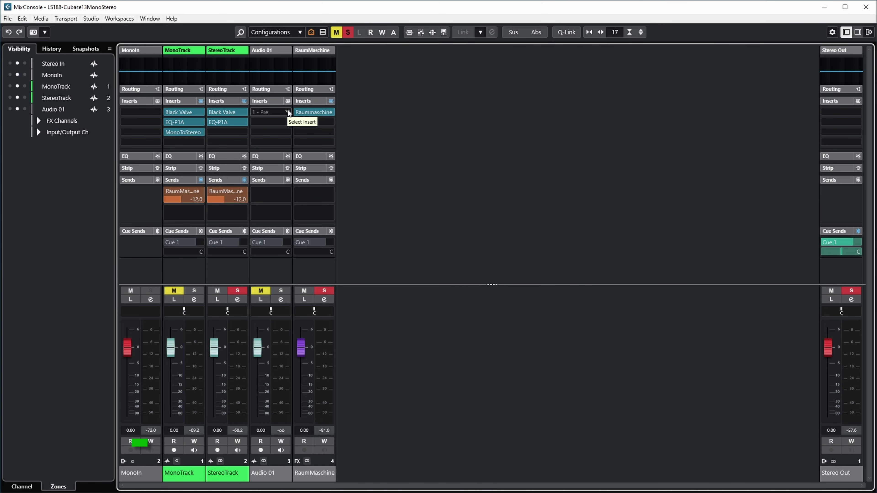
Step: Sort the plug-in list for Audio 01's first insert by vendor
{"action": "left_click", "coordinate": [288, 110]}
{"action": "left_click", "coordinate": [379, 114]}
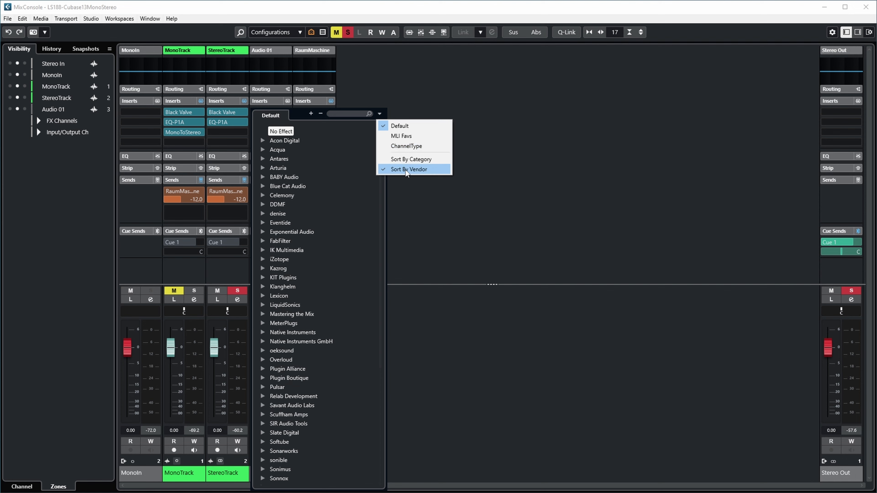
{"action": "scroll", "coordinate": [350, 280], "scroll_direction": "down", "scroll_amount": 6}
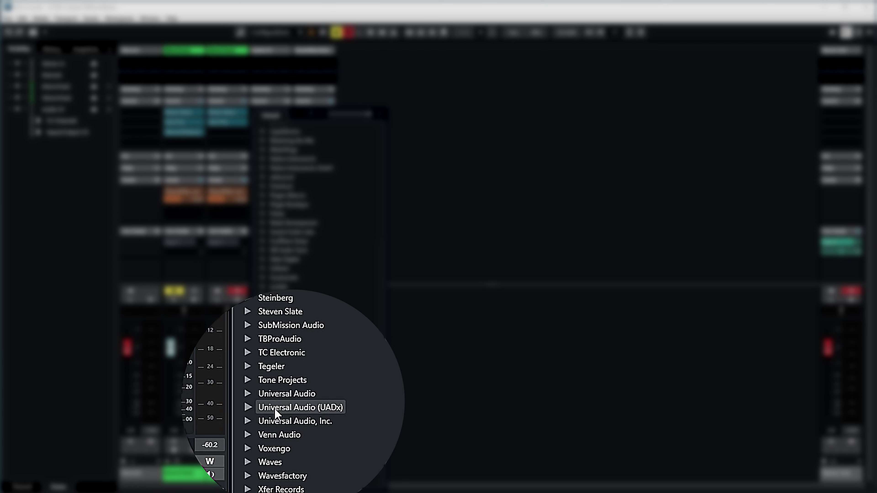
Step: Expand Universal Audio's EQ category and scroll through its plug-ins
{"action": "left_click", "coordinate": [289, 278]}
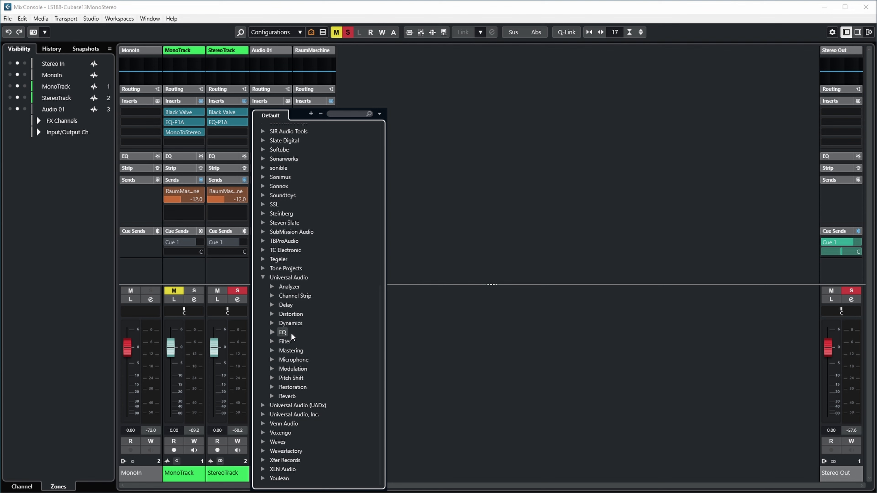
{"action": "left_click", "coordinate": [271, 333]}
{"action": "scroll", "coordinate": [332, 278], "scroll_direction": "down", "scroll_amount": 5}
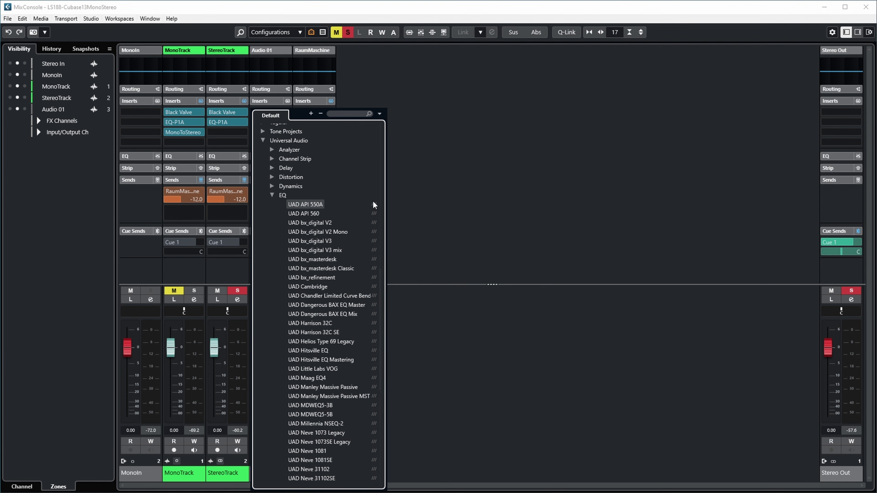
{"action": "scroll", "coordinate": [361, 320], "scroll_direction": "down", "scroll_amount": 6}
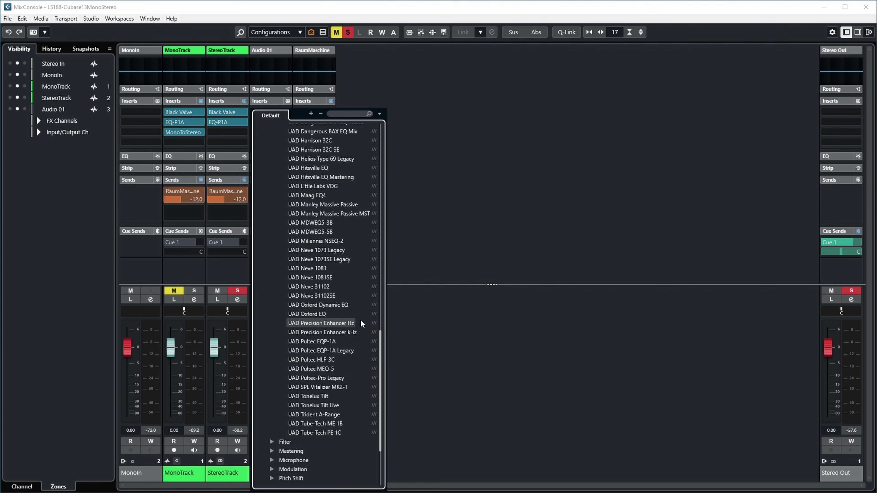
{"action": "scroll", "coordinate": [361, 323], "scroll_direction": "up", "scroll_amount": 8}
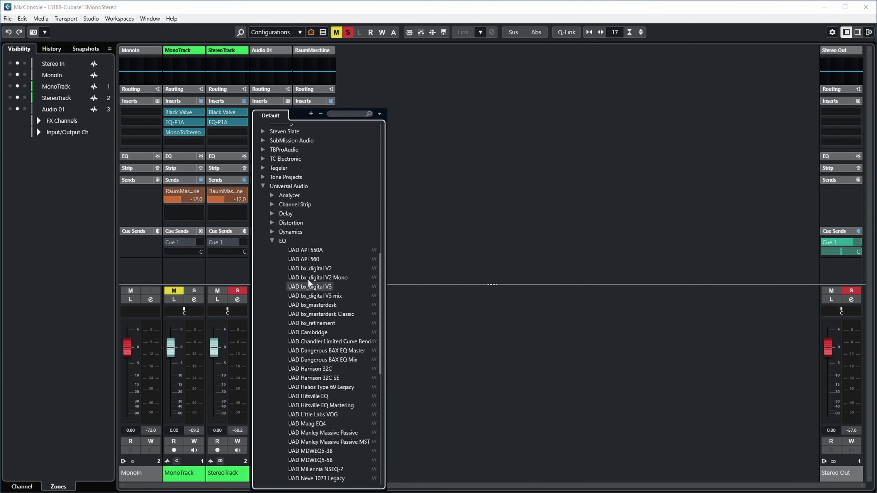
Step: Look through Universal Audio's Dynamics category, then return to the EQ plug-ins
{"action": "left_click", "coordinate": [272, 241]}
{"action": "left_click", "coordinate": [272, 231]}
{"action": "scroll", "coordinate": [340, 251], "scroll_direction": "down", "scroll_amount": 6}
{"action": "scroll", "coordinate": [340, 252], "scroll_direction": "up", "scroll_amount": 3}
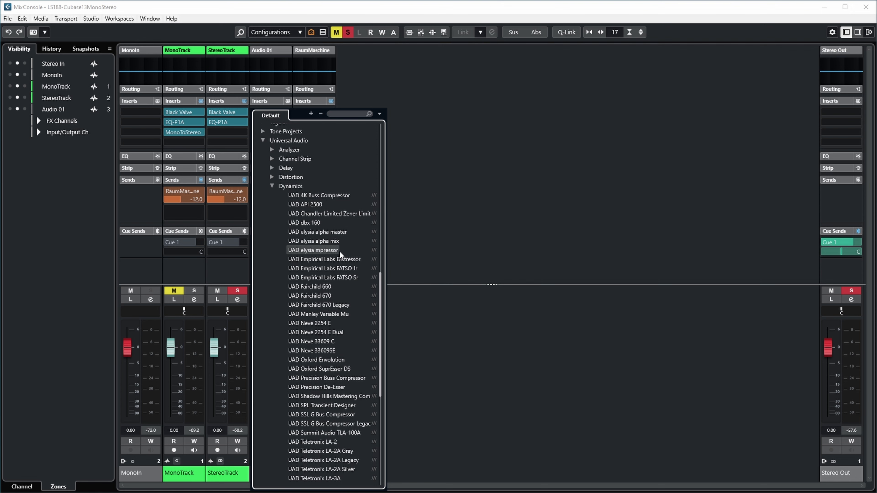
{"action": "left_click", "coordinate": [273, 186]}
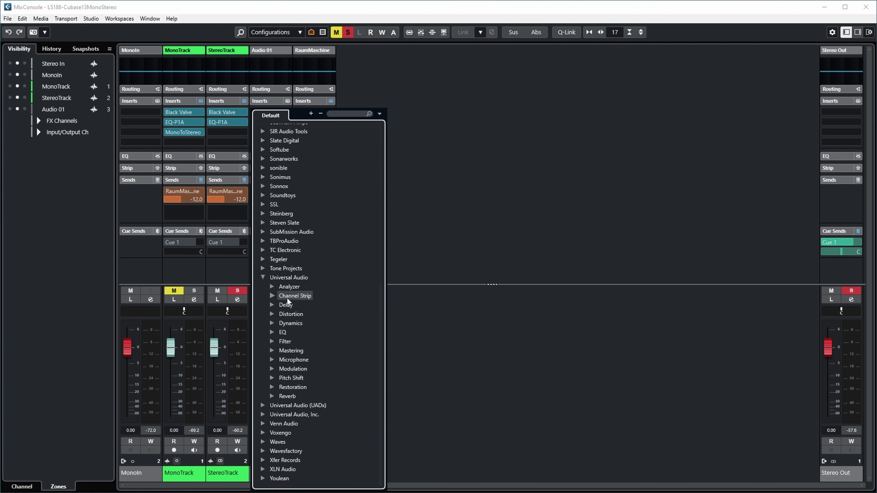
{"action": "left_click", "coordinate": [269, 332]}
{"action": "scroll", "coordinate": [323, 316], "scroll_direction": "down", "scroll_amount": 10}
{"action": "scroll", "coordinate": [322, 317], "scroll_direction": "down", "scroll_amount": 5}
Step: Load UAD Pultec EQP-1A on Audio 01's first insert, browse its presets, then close it
{"action": "left_click", "coordinate": [311, 243]}
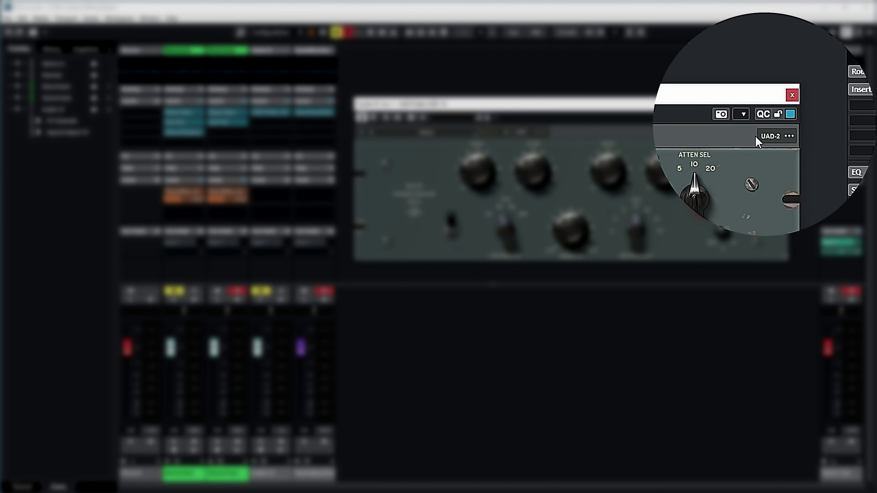
{"action": "left_click", "coordinate": [781, 132]}
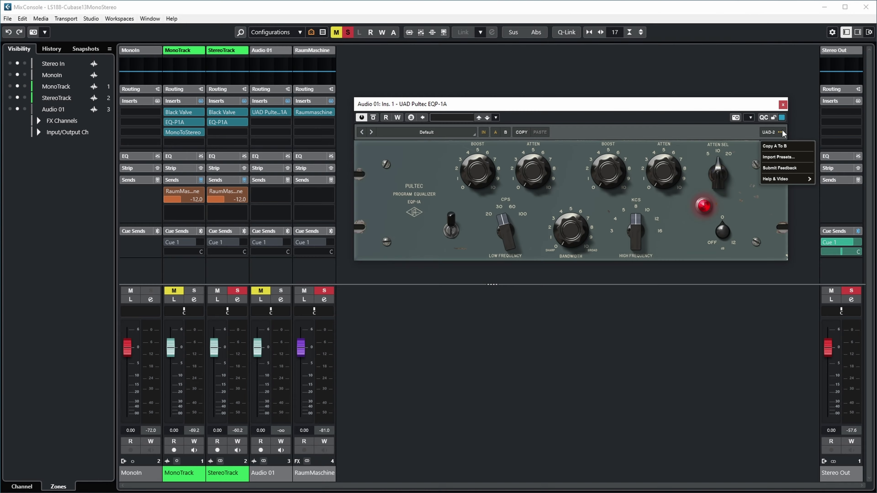
{"action": "left_click", "coordinate": [436, 136]}
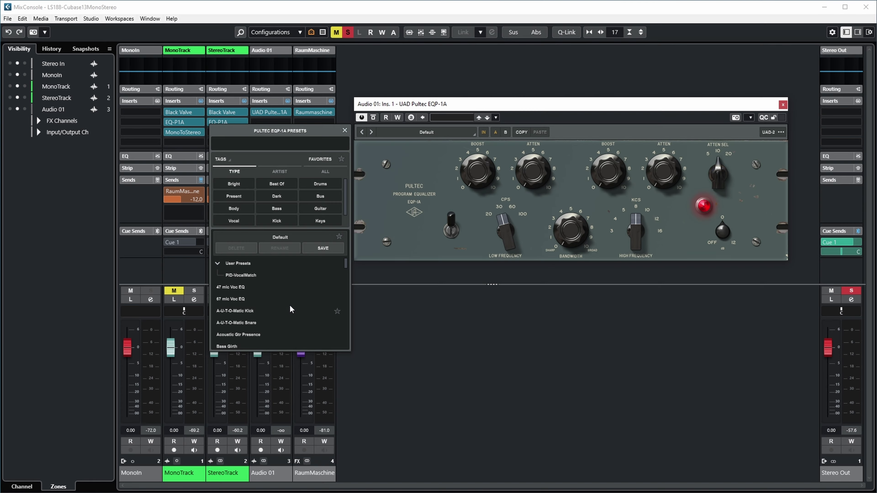
{"action": "left_click", "coordinate": [344, 131]}
{"action": "left_click", "coordinate": [262, 114]}
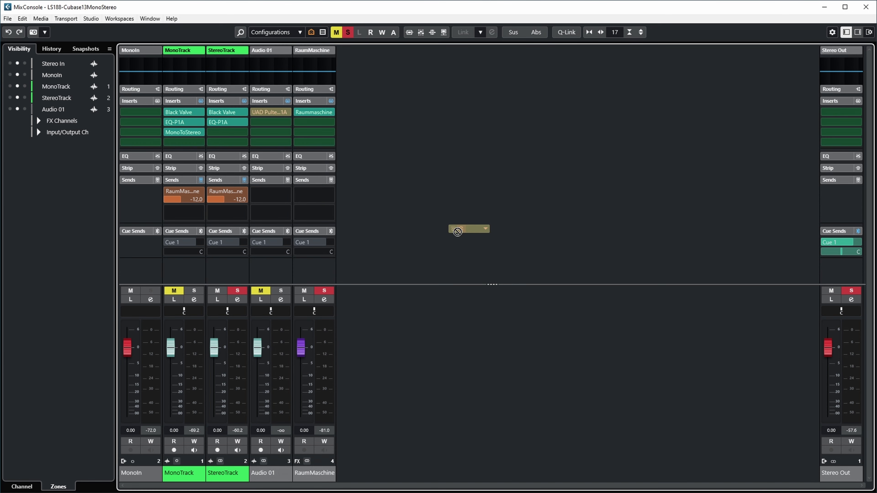
Step: Expand Universal Audio (UADx) and its Dynamics, EQ and Modulation categories
{"action": "scroll", "coordinate": [339, 264], "scroll_direction": "down", "scroll_amount": 10}
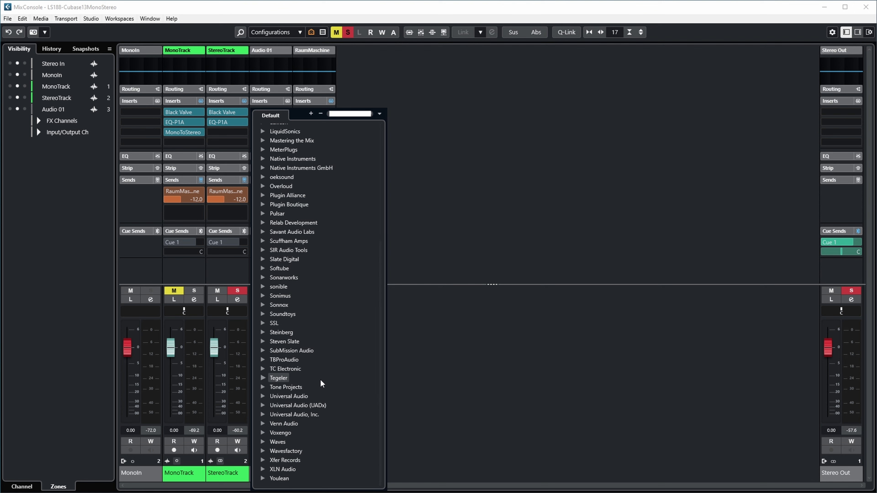
{"action": "left_click", "coordinate": [263, 404]}
{"action": "scroll", "coordinate": [313, 362], "scroll_direction": "down", "scroll_amount": 1}
{"action": "left_click", "coordinate": [272, 387]}
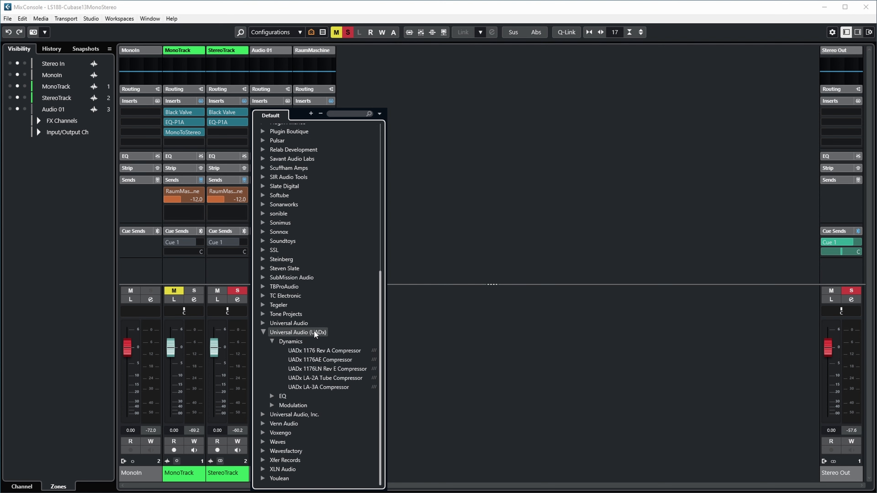
{"action": "left_click", "coordinate": [273, 396]}
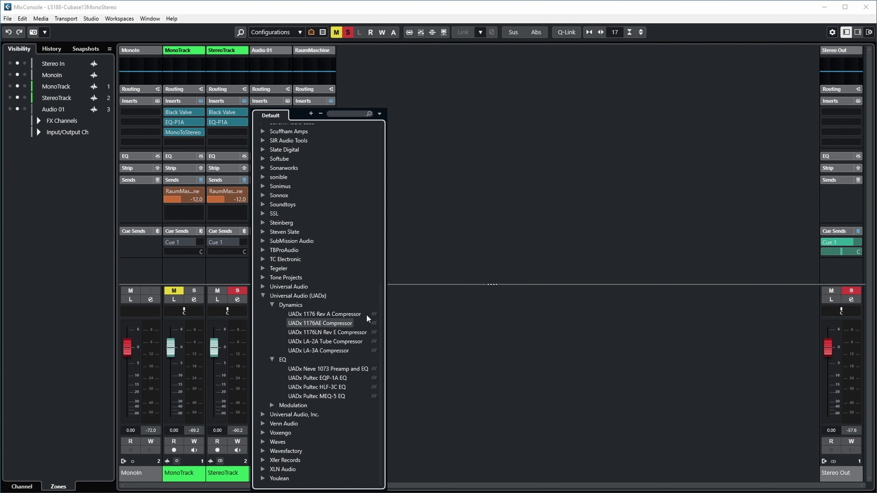
{"action": "left_click", "coordinate": [297, 405]}
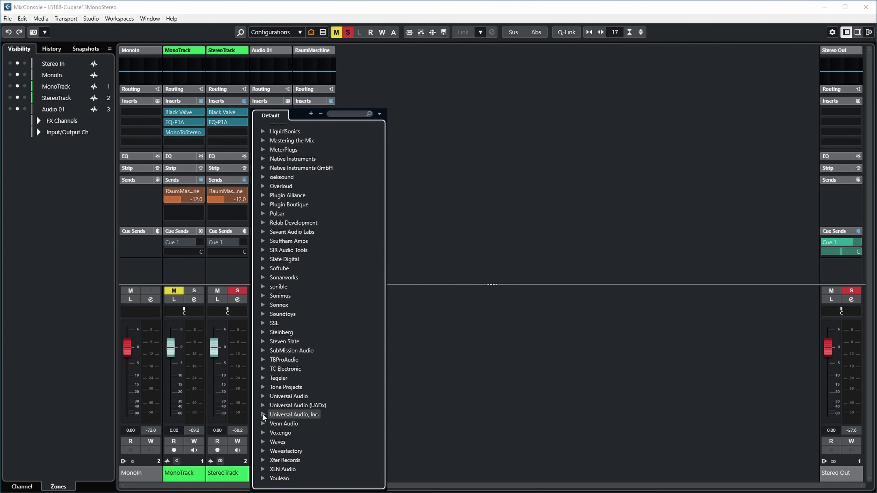
Step: Expand Universal Audio, Inc.'s Pitch Correction and UAD Mono categories and scroll through them
{"action": "left_click", "coordinate": [262, 413]}
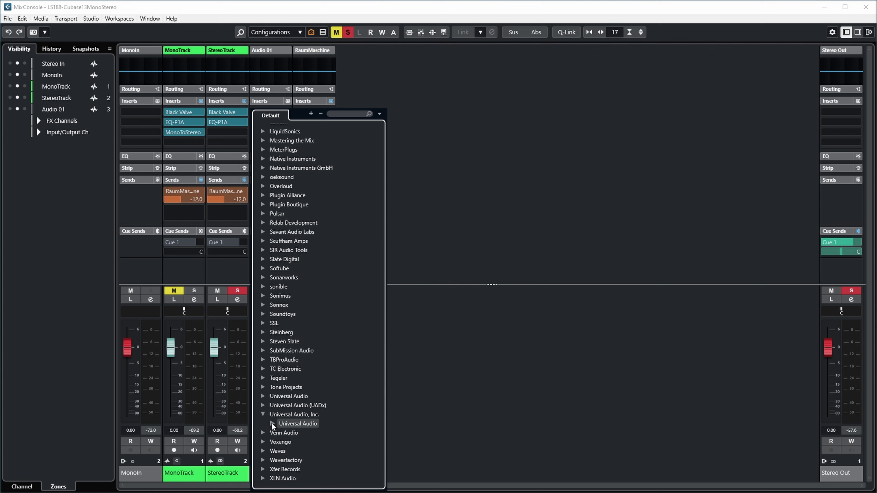
{"action": "left_click", "coordinate": [272, 423]}
{"action": "left_click", "coordinate": [281, 434]}
{"action": "scroll", "coordinate": [316, 432], "scroll_direction": "down", "scroll_amount": 2}
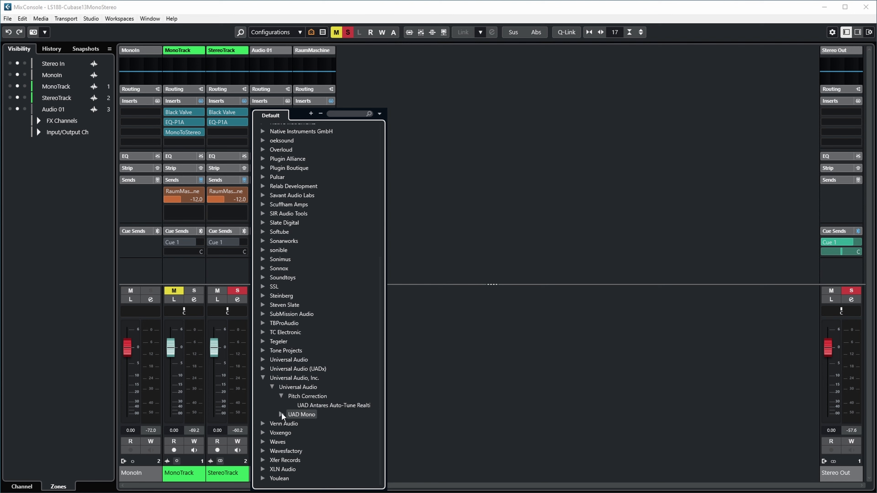
{"action": "left_click", "coordinate": [281, 415]}
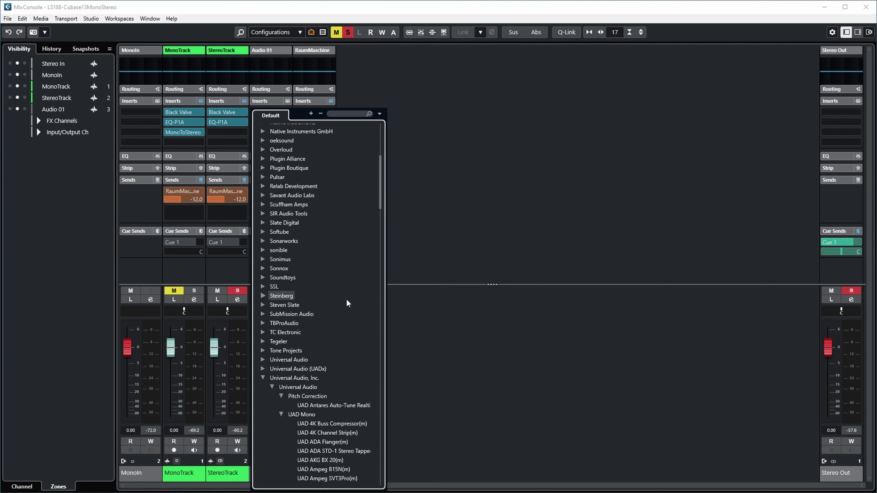
{"action": "scroll", "coordinate": [347, 300], "scroll_direction": "down", "scroll_amount": 5}
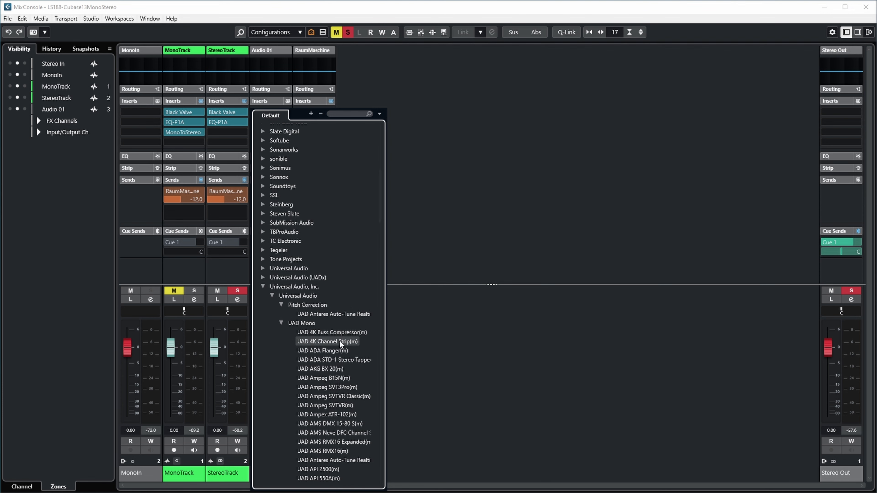
{"action": "scroll", "coordinate": [335, 380], "scroll_direction": "down", "scroll_amount": 3}
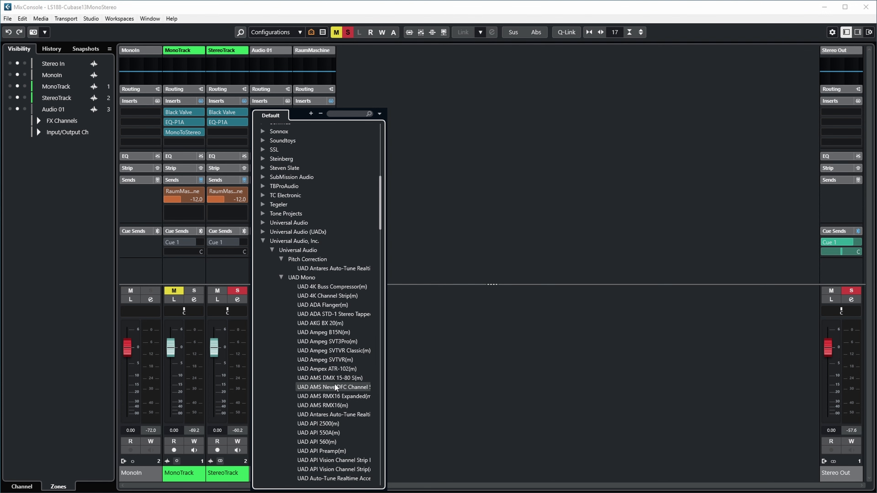
{"action": "scroll", "coordinate": [334, 385], "scroll_direction": "down", "scroll_amount": 5}
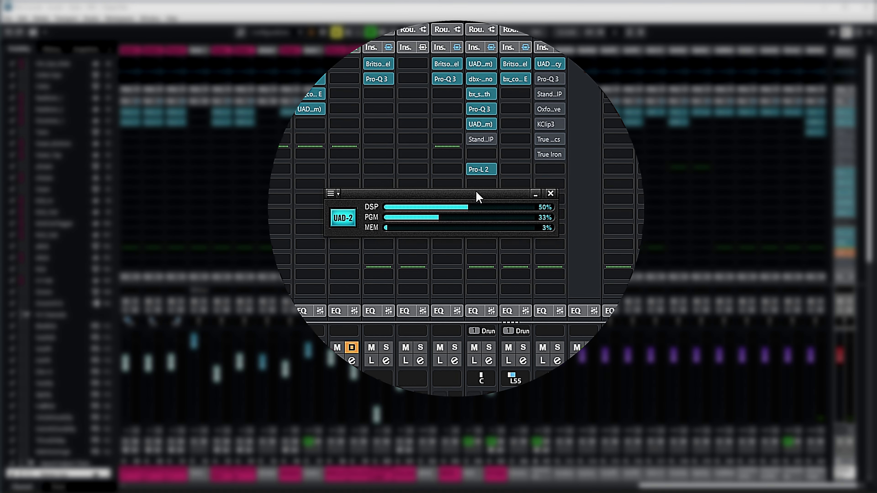
Step: Close the UAD-2 DSP meter and open the Ampex ATR-102 on Stereo Out insert 8
{"action": "left_click_drag", "start_coordinate": [476, 192], "coordinate": [479, 195]}
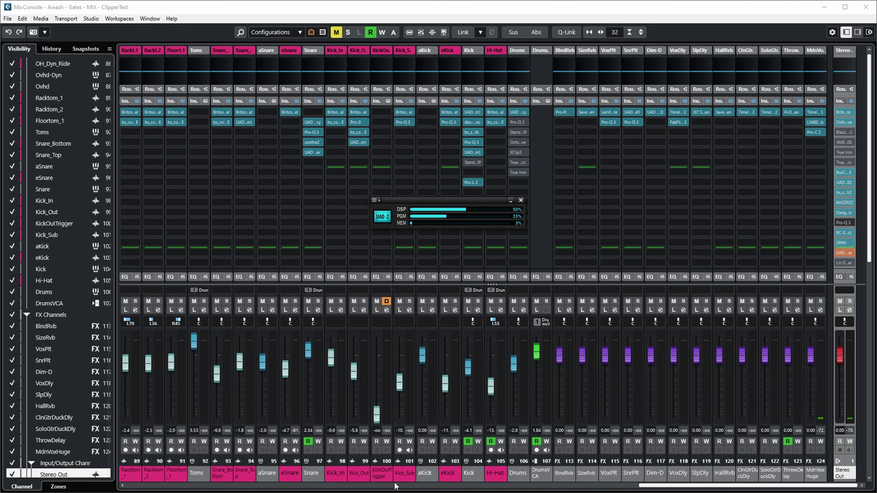
{"action": "left_click", "coordinate": [553, 196]}
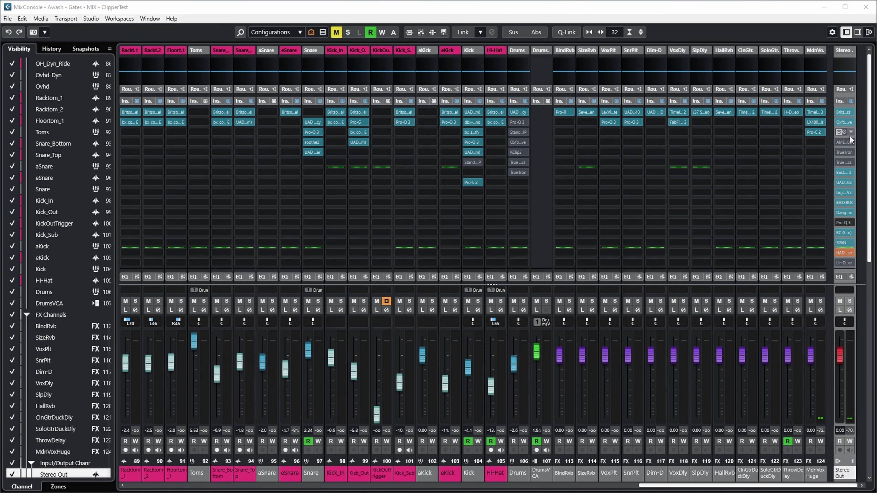
{"action": "left_click", "coordinate": [844, 183]}
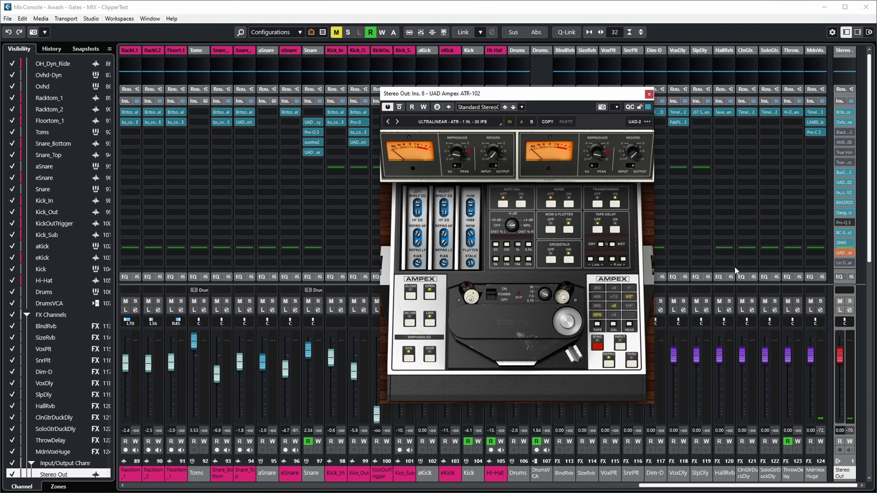
Step: Browse the Ampex ATR-102 presets, then close the preset browser and plug-in editor
{"action": "left_click", "coordinate": [648, 122]}
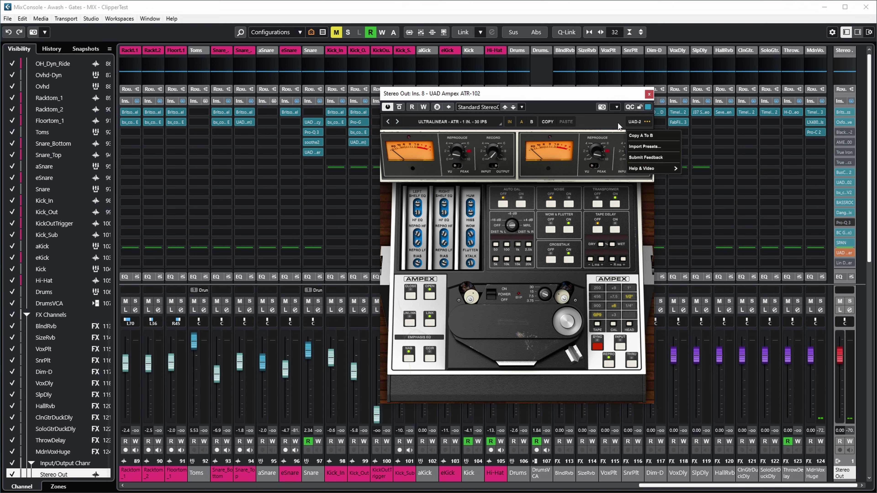
{"action": "left_click", "coordinate": [431, 123]}
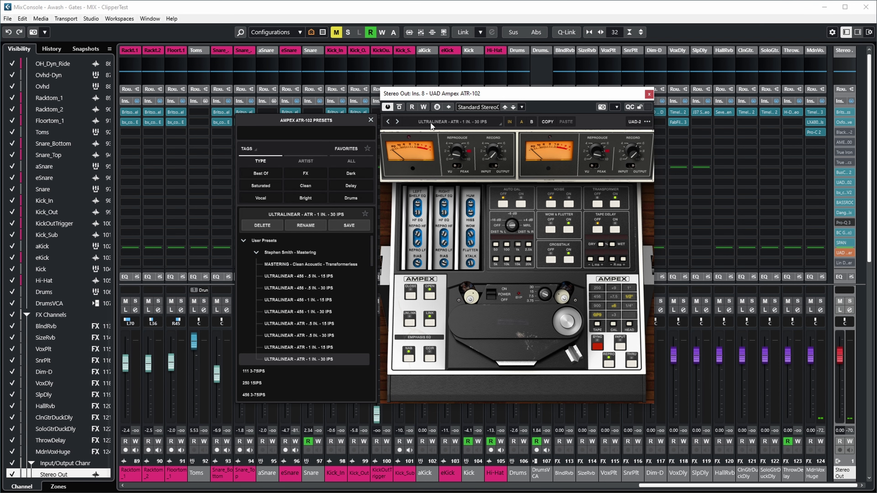
{"action": "left_click", "coordinate": [603, 121]}
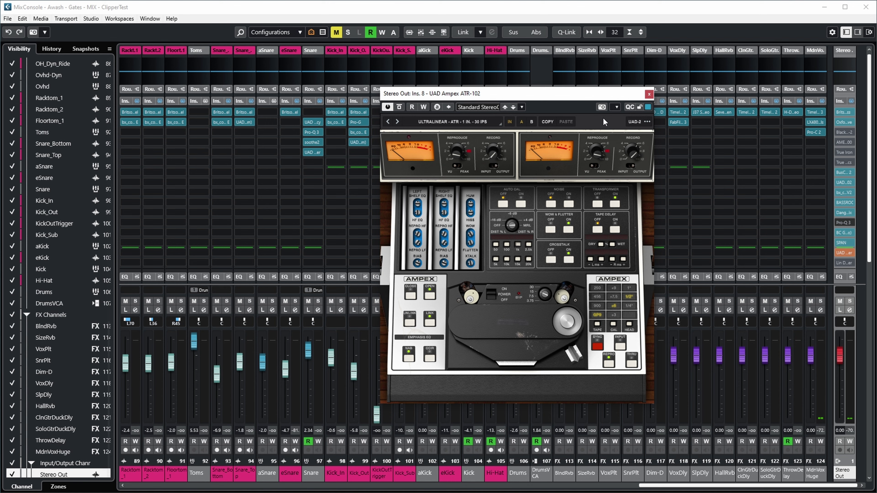
{"action": "left_click", "coordinate": [654, 89]}
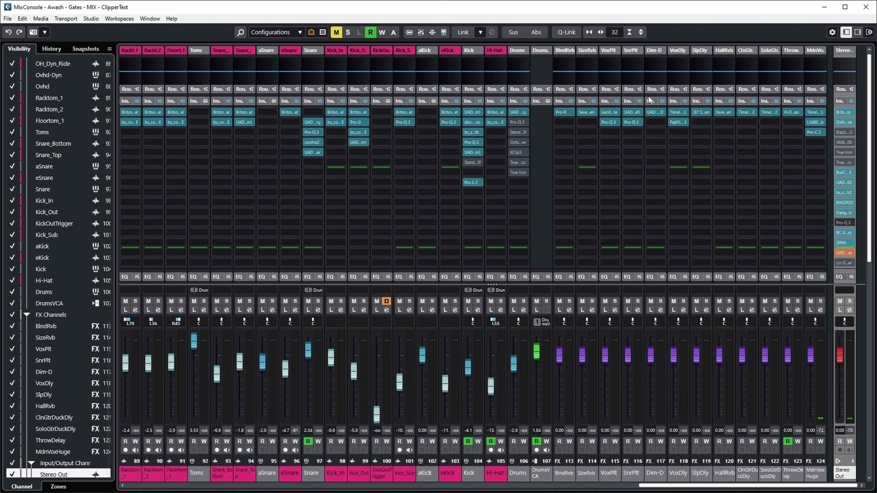
{"action": "left_click", "coordinate": [632, 111]}
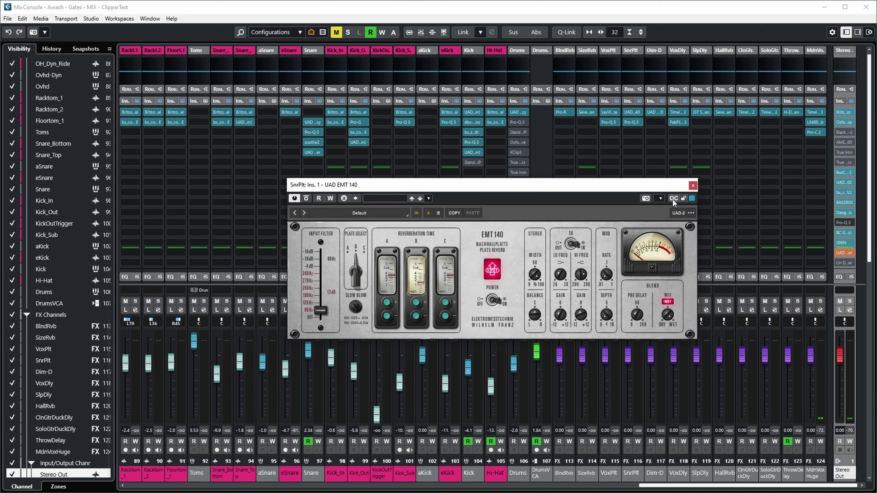
{"action": "left_click", "coordinate": [372, 214]}
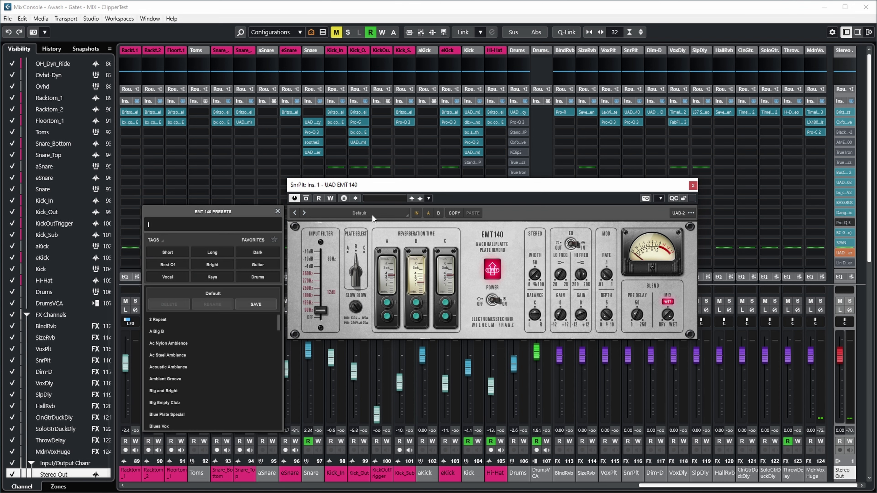
{"action": "left_click", "coordinate": [396, 213]}
{"action": "left_click", "coordinate": [694, 188]}
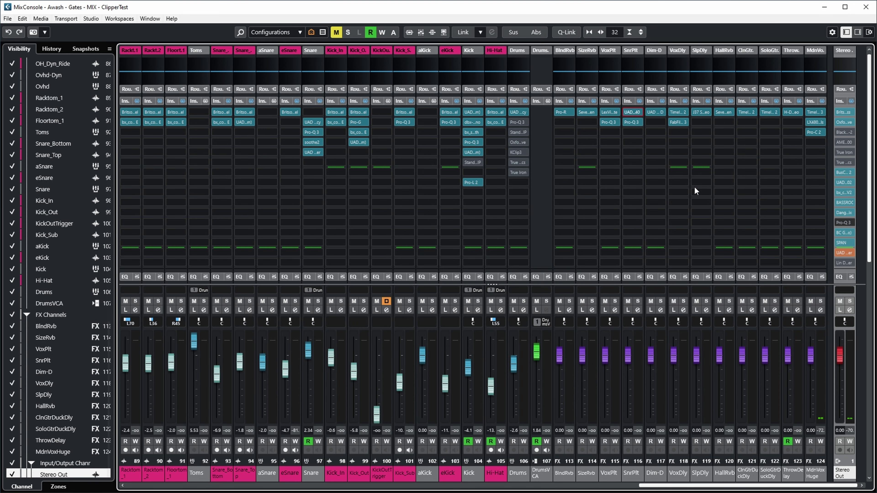
{"action": "left_click", "coordinate": [472, 111]}
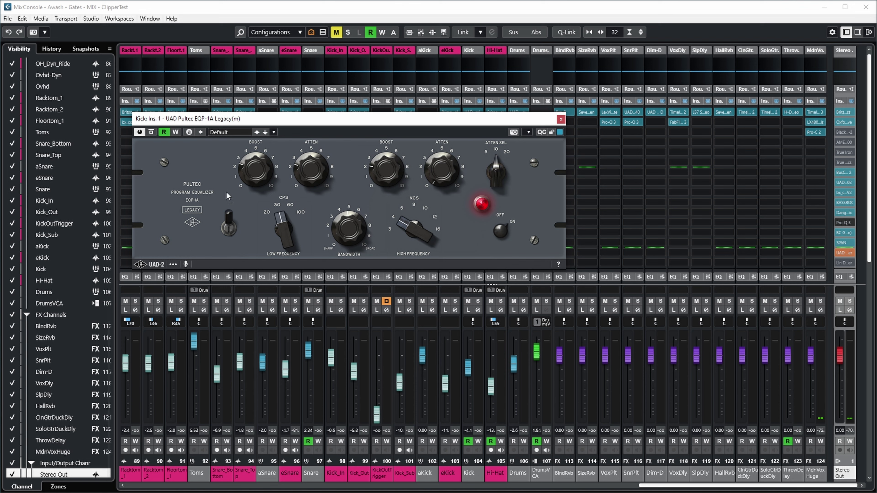
{"action": "left_click", "coordinate": [237, 130]}
{"action": "left_click", "coordinate": [195, 164]}
{"action": "left_click", "coordinate": [561, 120]}
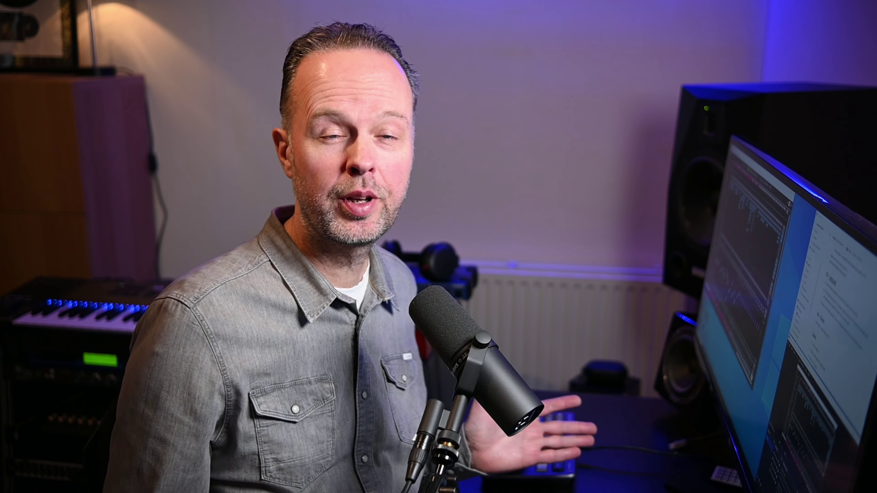